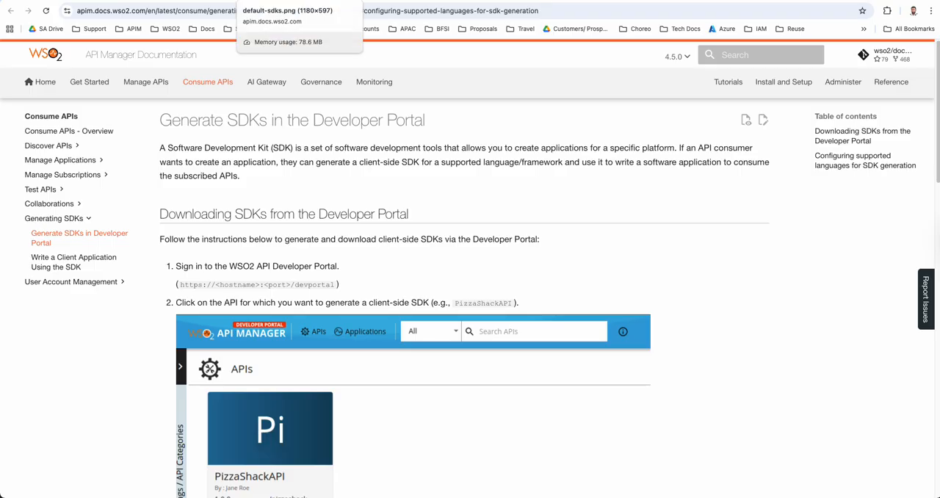
Review the default SDK overview image and the documentation's instructions for downloading SDKs from the Developer Portal
left_click(272, 1)
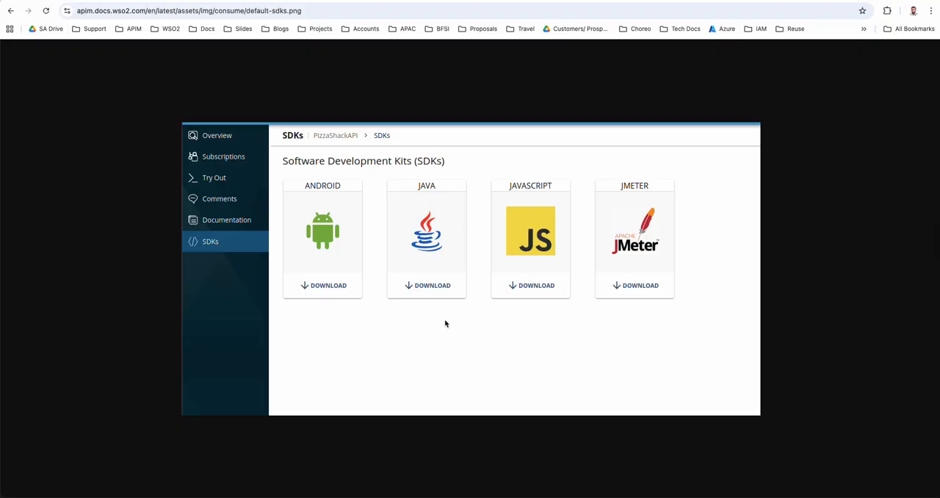
left_click(227, 1)
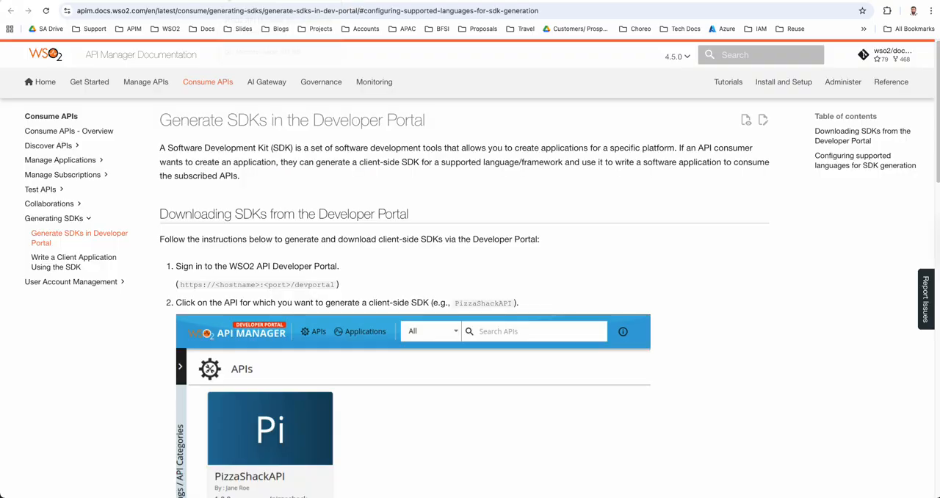
scroll(448, 292, "down", 5)
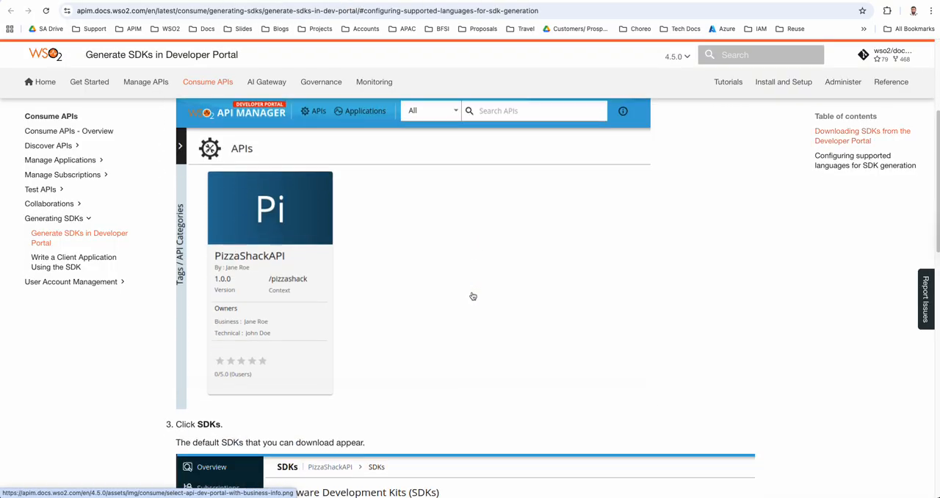
scroll(472, 297, "down", 3)
scroll(470, 300, "down", 4)
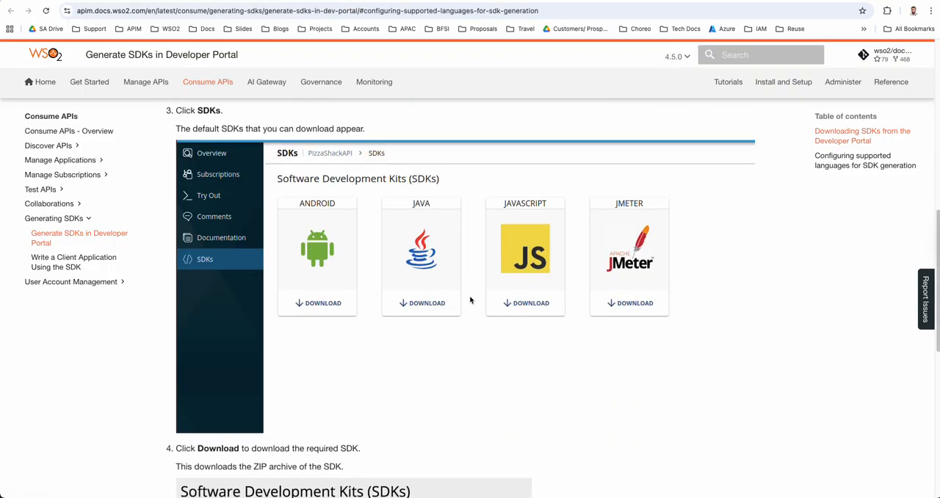
scroll(468, 300, "down", 3)
scroll(469, 299, "down", 6)
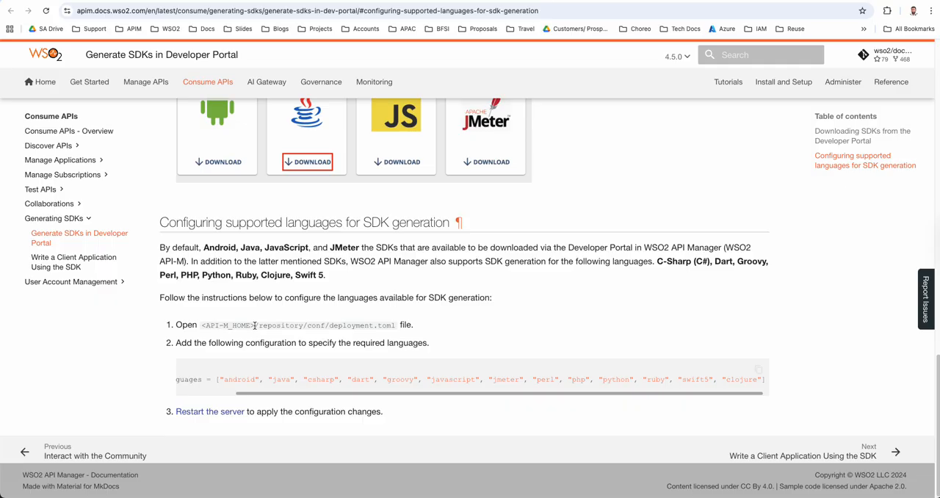
Examine the deployment.toml path and the [apim.sdk] configuration snippet in the section on configuring supported SDK languages
left_click_drag(254, 325, 394, 327)
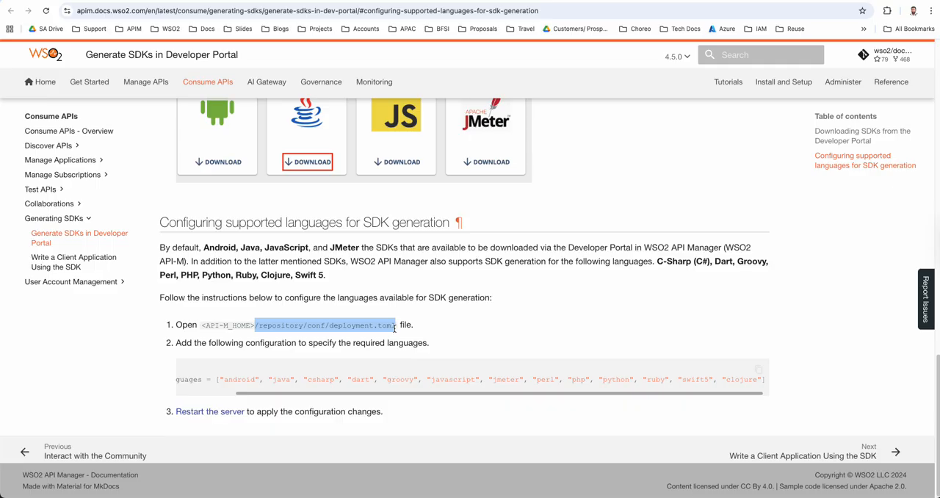
left_click_drag(259, 326, 326, 325)
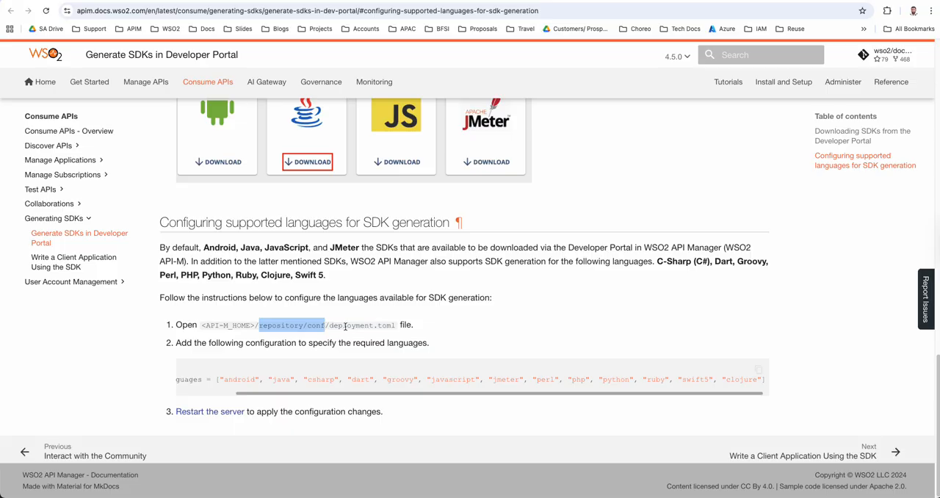
left_click(334, 326)
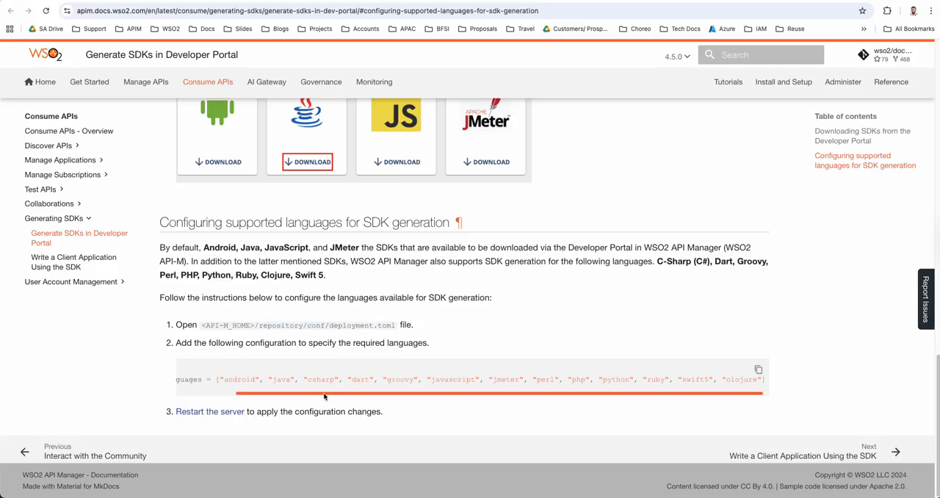
left_click_drag(322, 397, 242, 396)
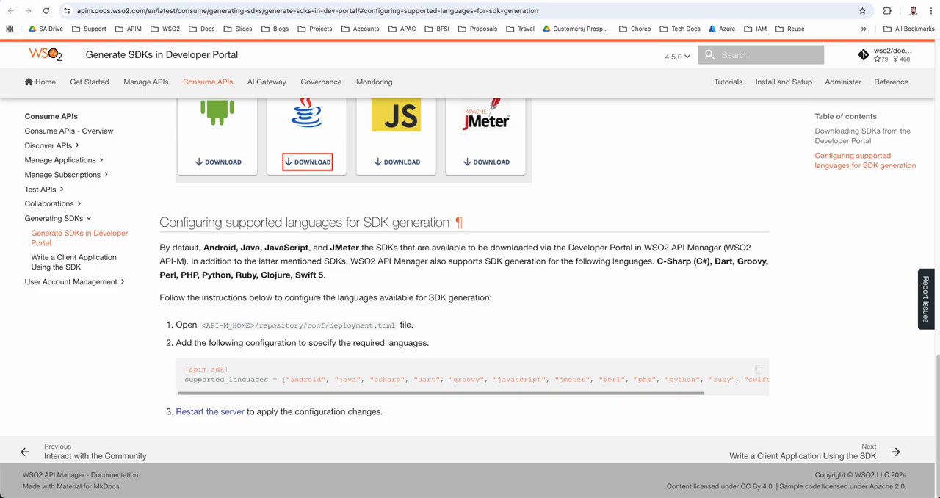
Switch to Finder and locate the repository/conf folder inside wso2am-4.5.0
key("super+Tab")
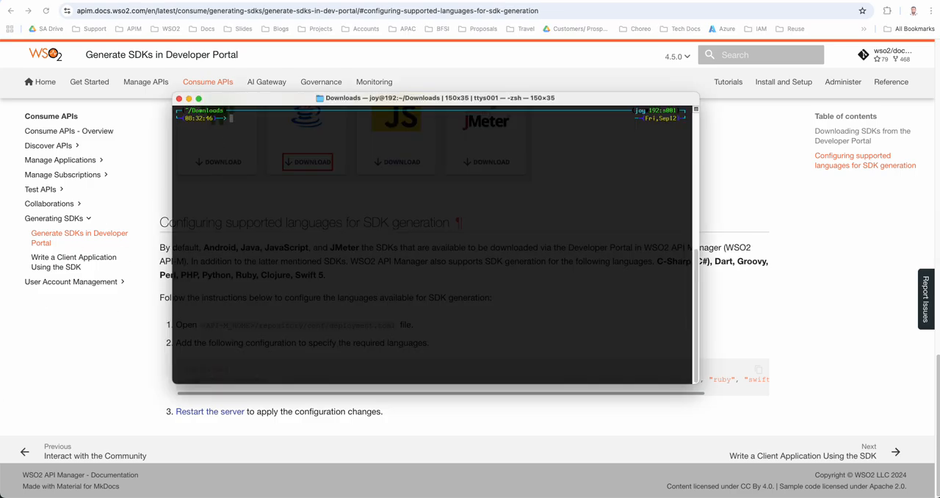
key("super+Tab")
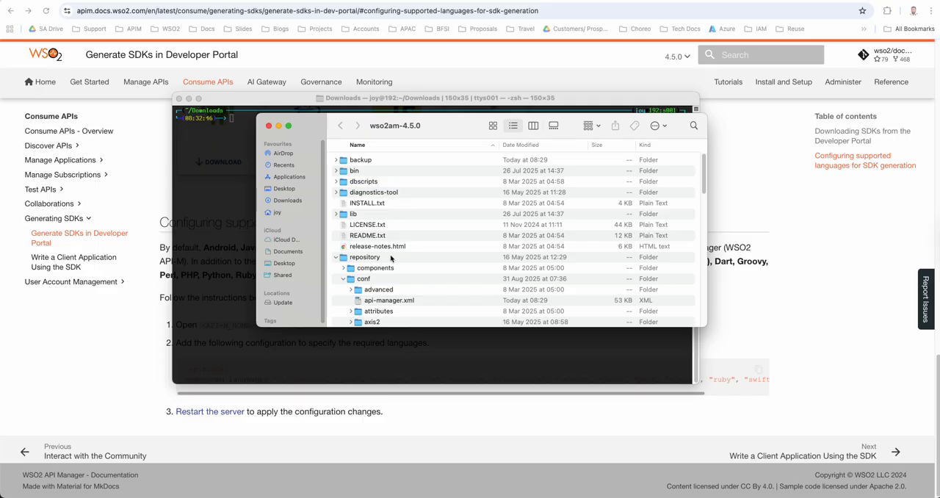
scroll(406, 227, "down", 1)
scroll(403, 228, "down", 2)
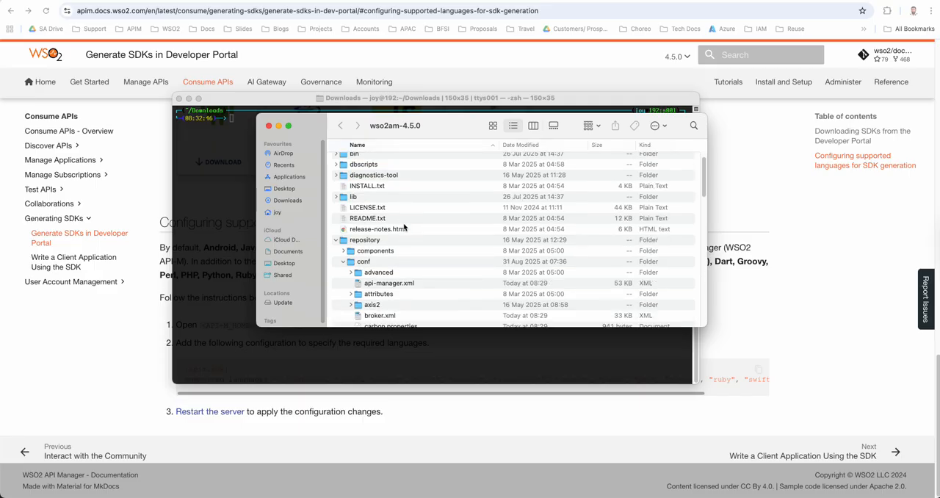
scroll(371, 210, "up", 2)
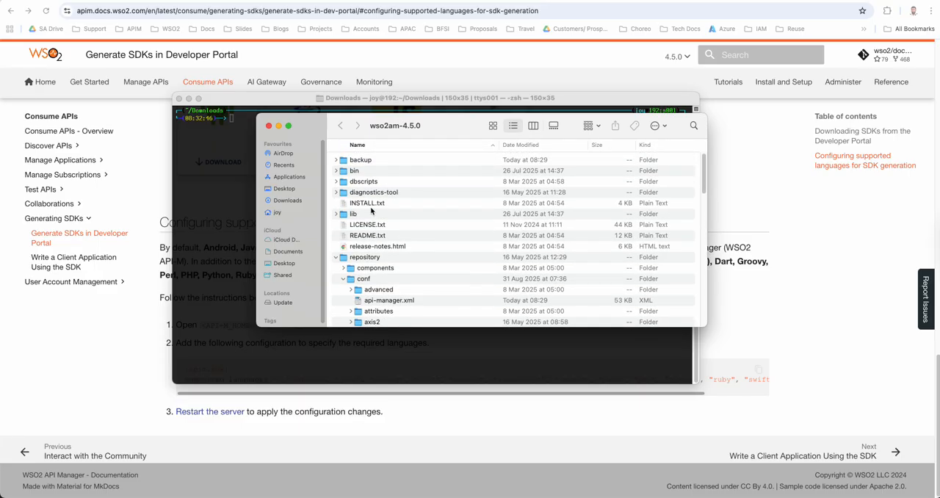
left_click(347, 260)
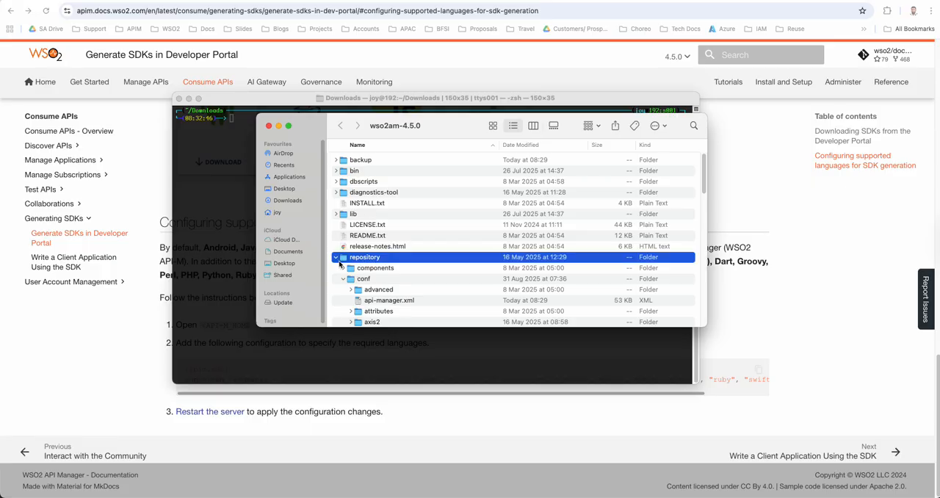
scroll(381, 274, "down", 4)
left_click(364, 239)
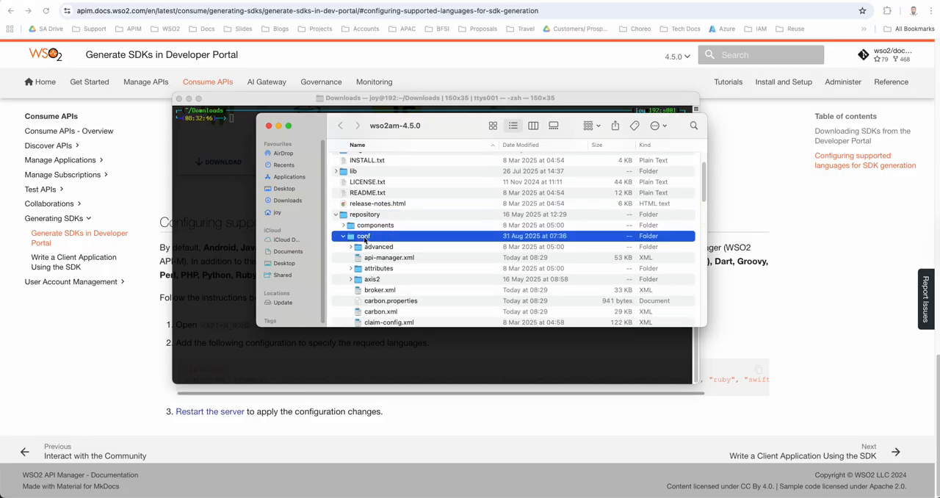
Open deployment.toml from the conf folder in Visual Studio Code
scroll(403, 279, "down", 5)
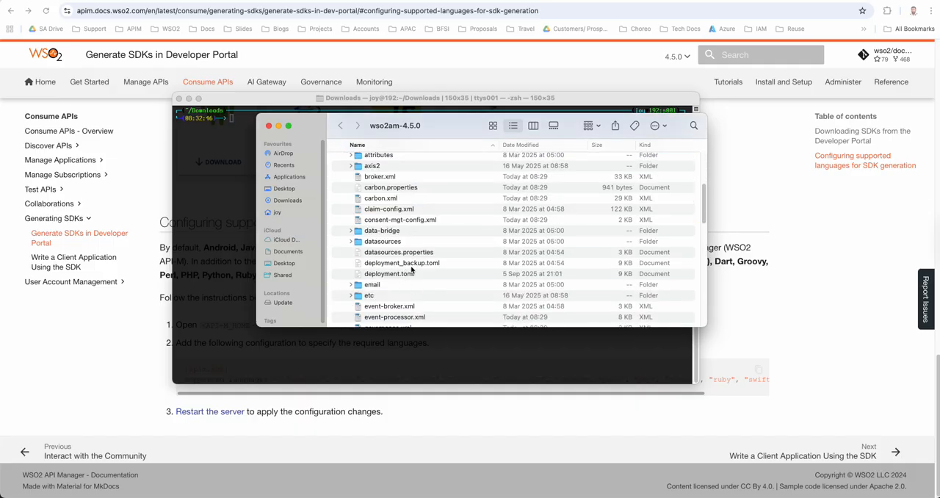
left_click(393, 276)
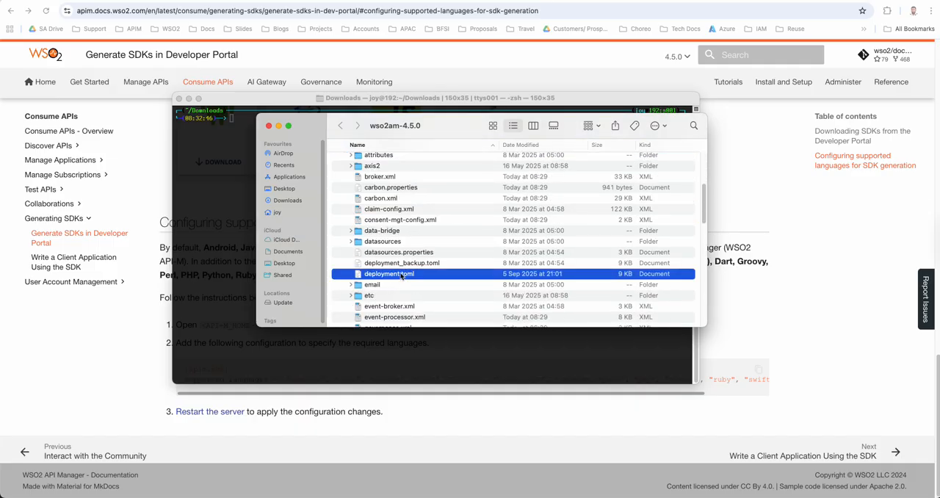
right_click(401, 276)
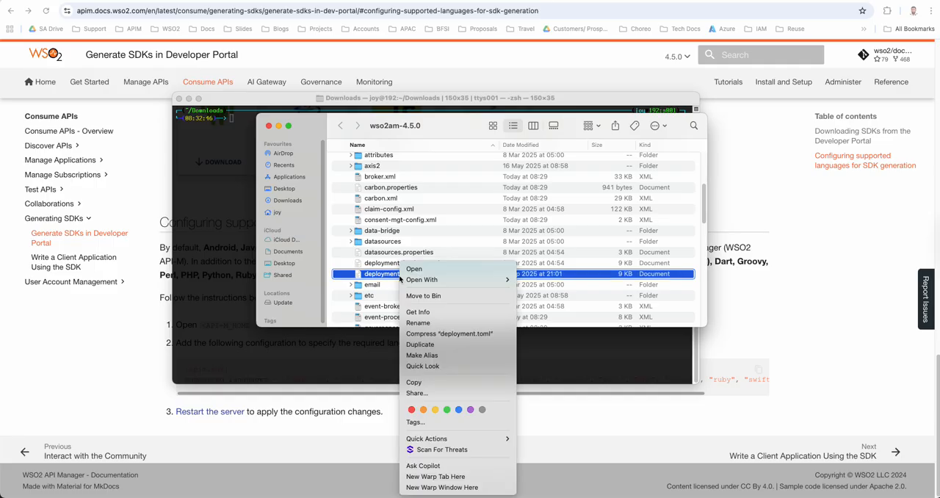
mouse_move(420, 281)
left_click(541, 295)
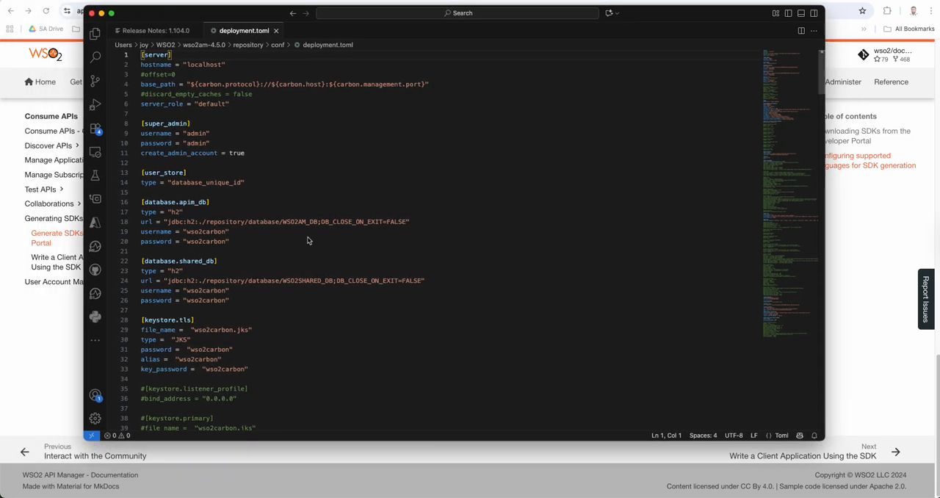
Locate the [apim.sdk] section in deployment.toml and examine its supported_languages entry
scroll(330, 205, "down", 10)
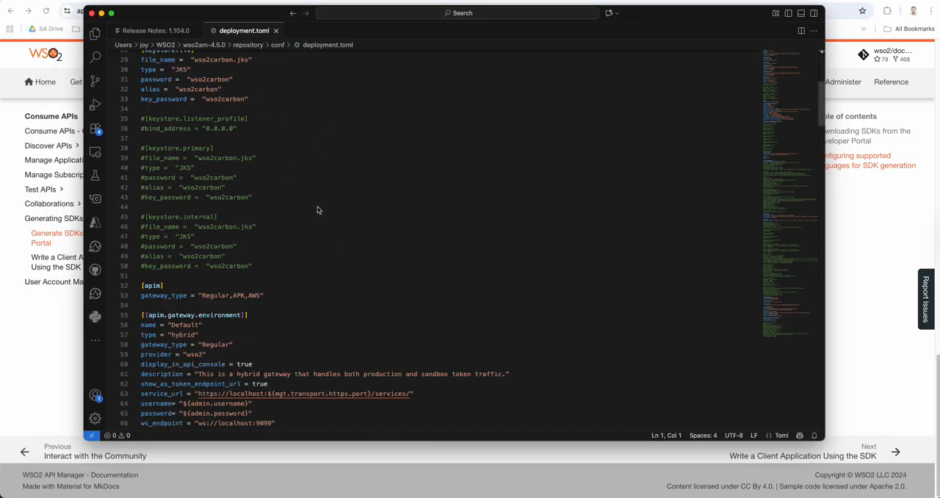
scroll(309, 198, "down", 15)
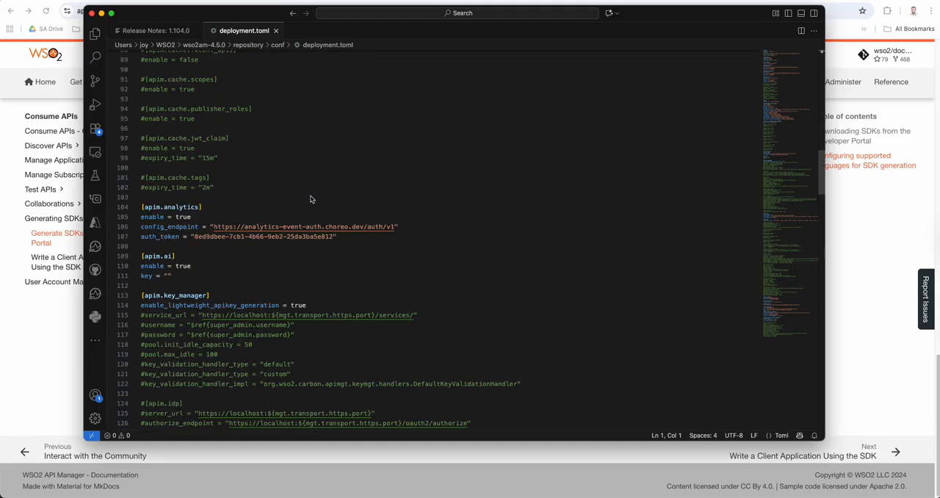
scroll(309, 199, "down", 15)
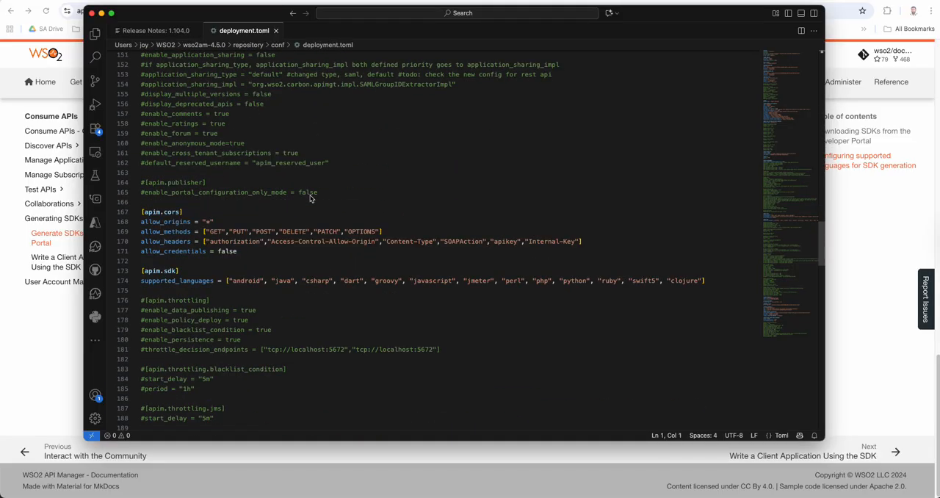
scroll(310, 199, "up", 3)
scroll(309, 199, "down", 4)
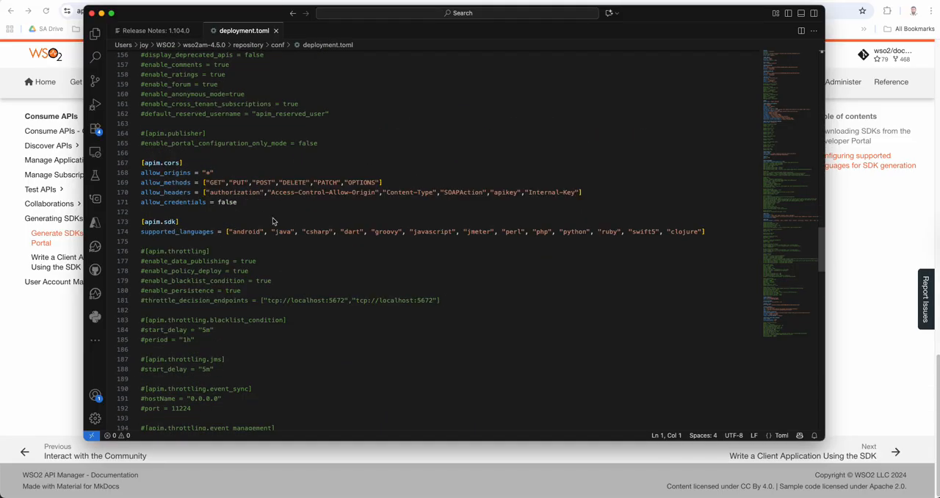
left_click(176, 231)
left_click_drag(145, 222, 706, 233)
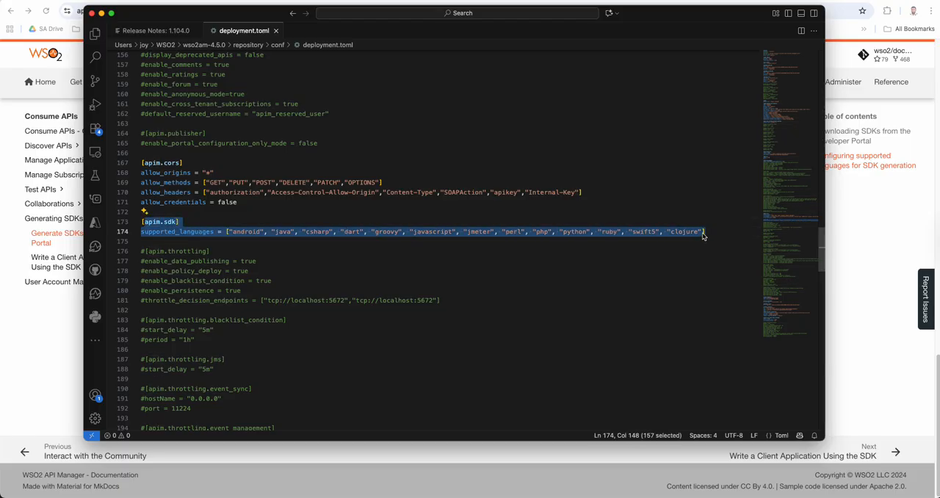
left_click(212, 281)
left_click(163, 243)
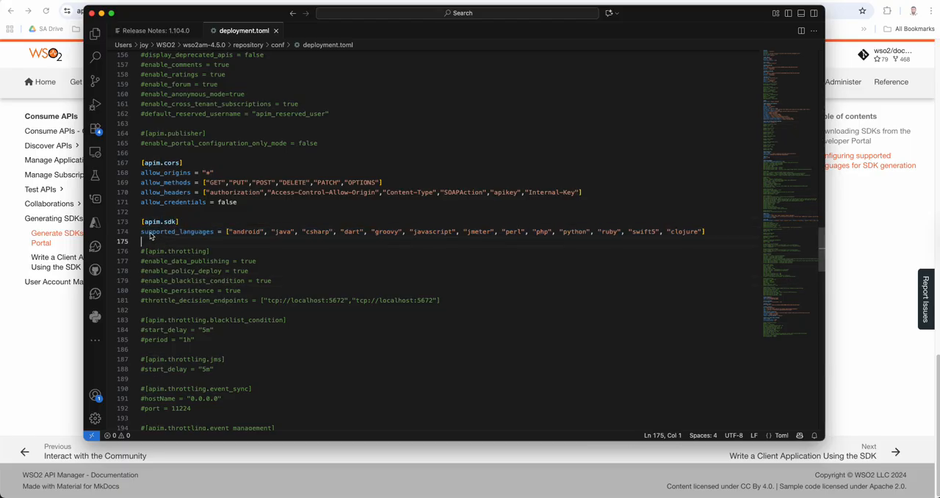
Check the documentation snippet against the [apim.sdk] header and the languages listed in deployment.toml
left_click(62, 328)
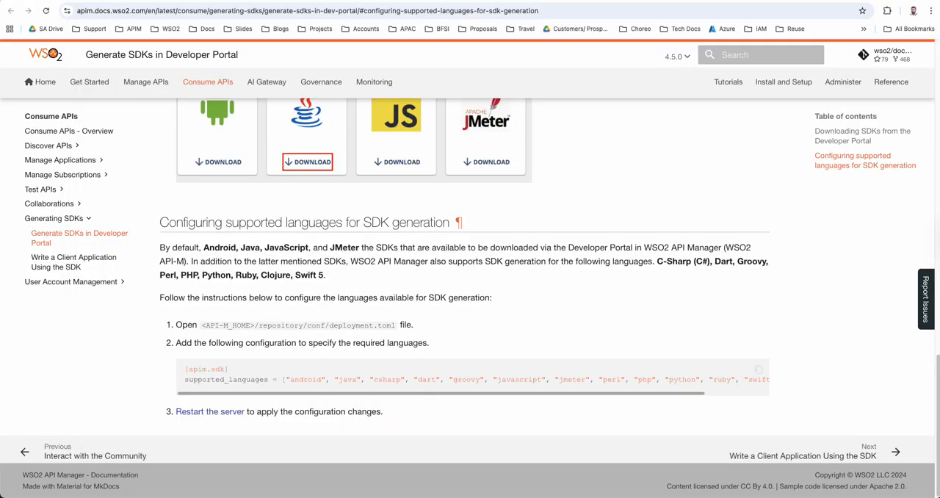
key("super+Tab")
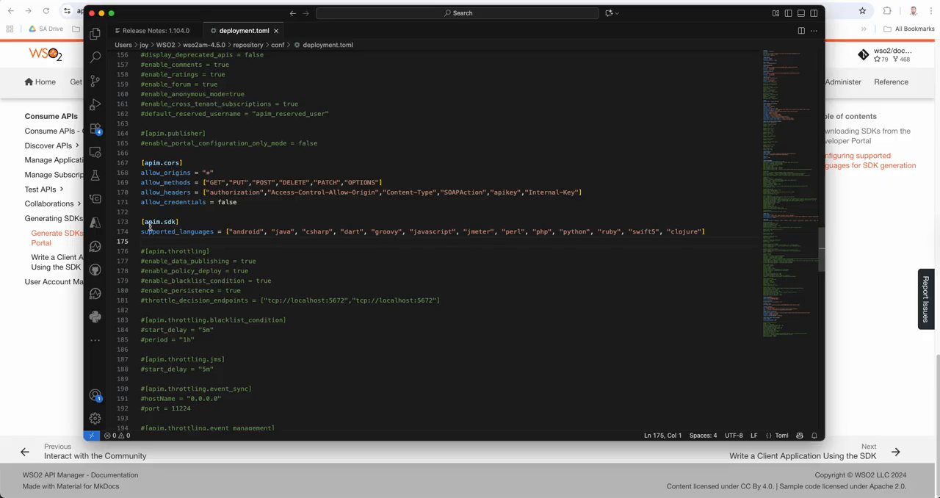
left_click_drag(142, 221, 182, 222)
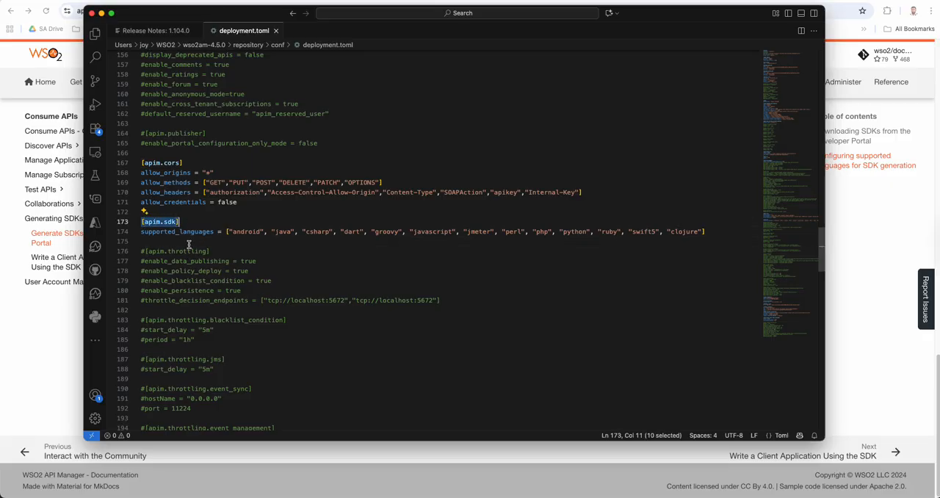
left_click(190, 244)
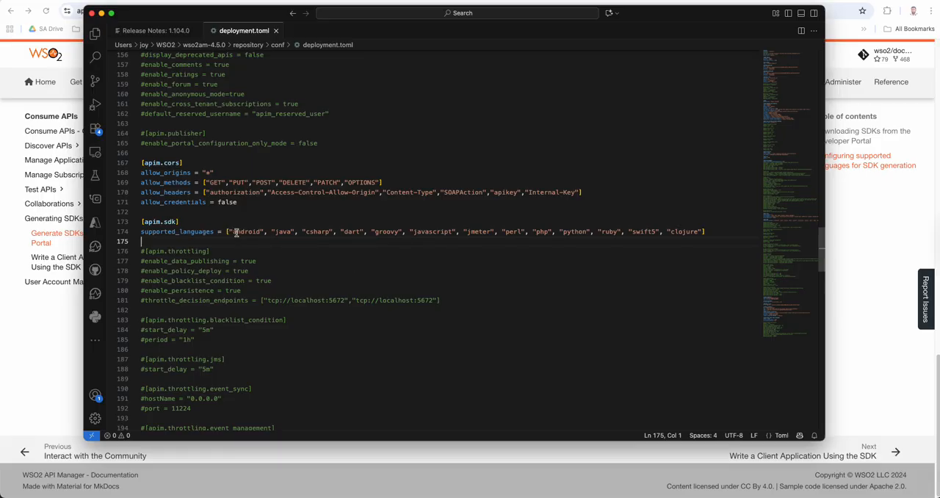
left_click_drag(236, 231, 660, 232)
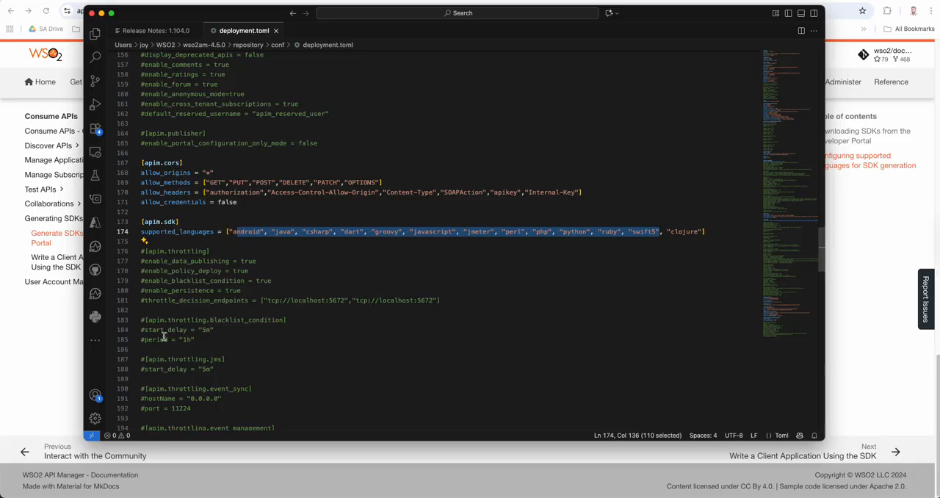
Switch to the browser's Developer Portal page and sign in with the account username and password, dismissing the password-change notice
left_click(30, 334)
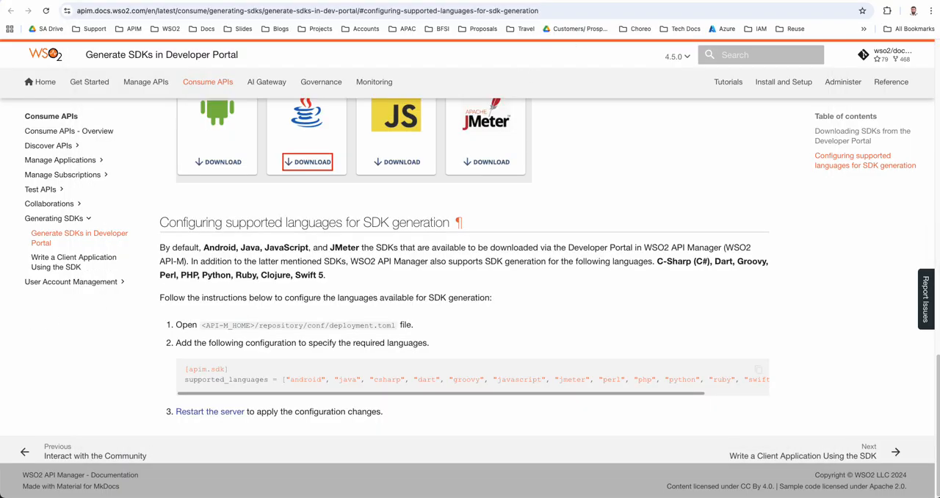
left_click(877, 1)
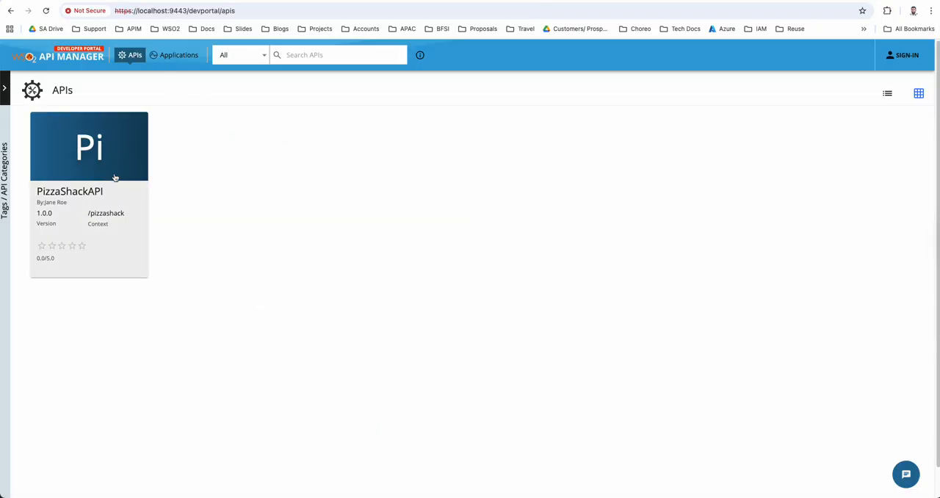
left_click(904, 59)
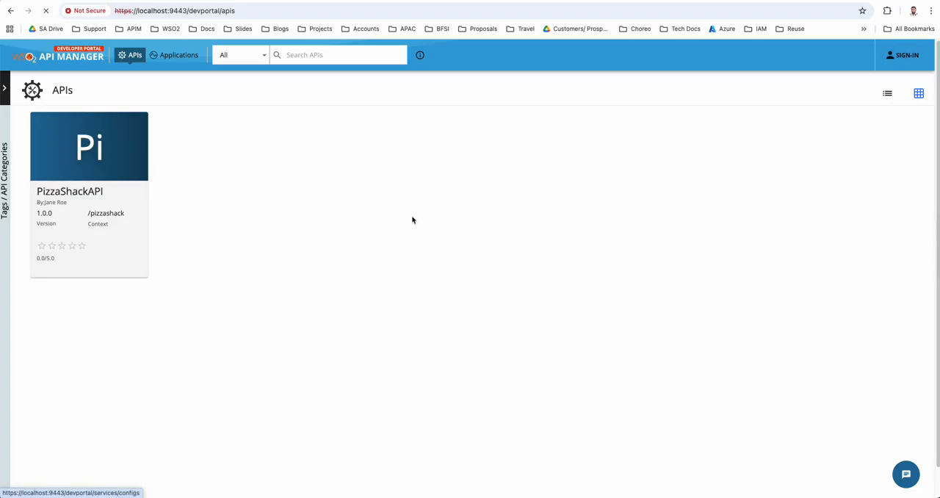
left_click(434, 146)
type("admin")
key("Tab")
type("adm")
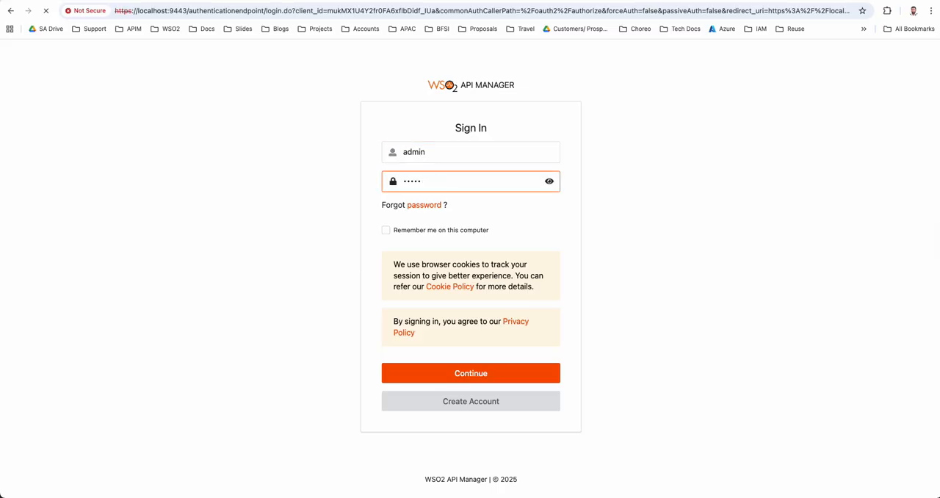
type("in")
key("Return")
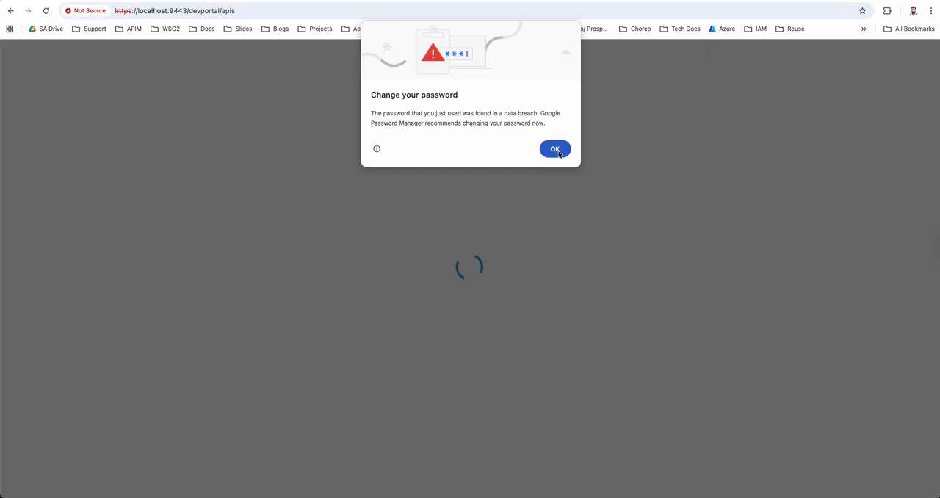
left_click(554, 149)
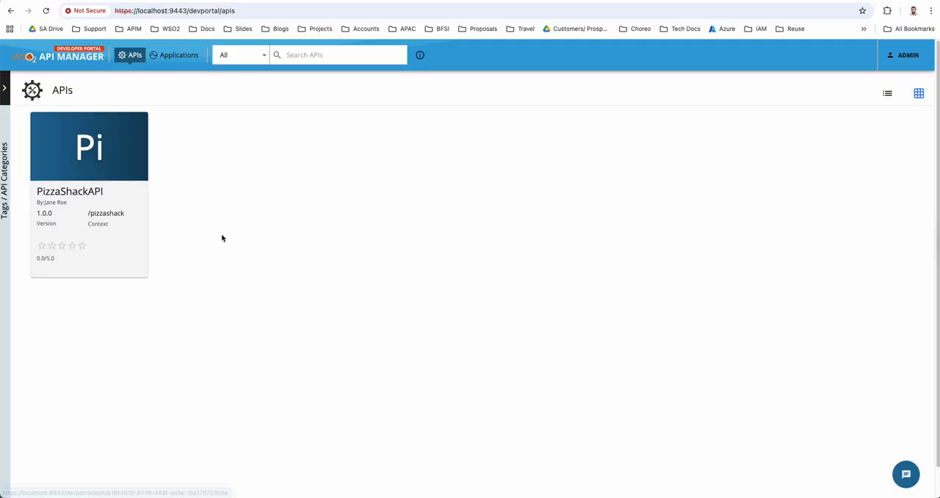
Open PizzaShackAPI in the Developer Portal, review its available SDKs and download the CSHARP one
left_click(76, 152)
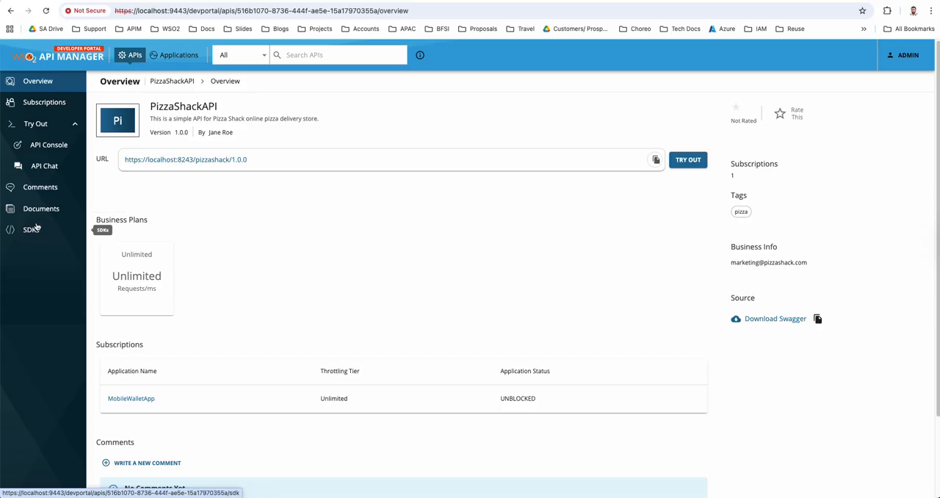
left_click(32, 231)
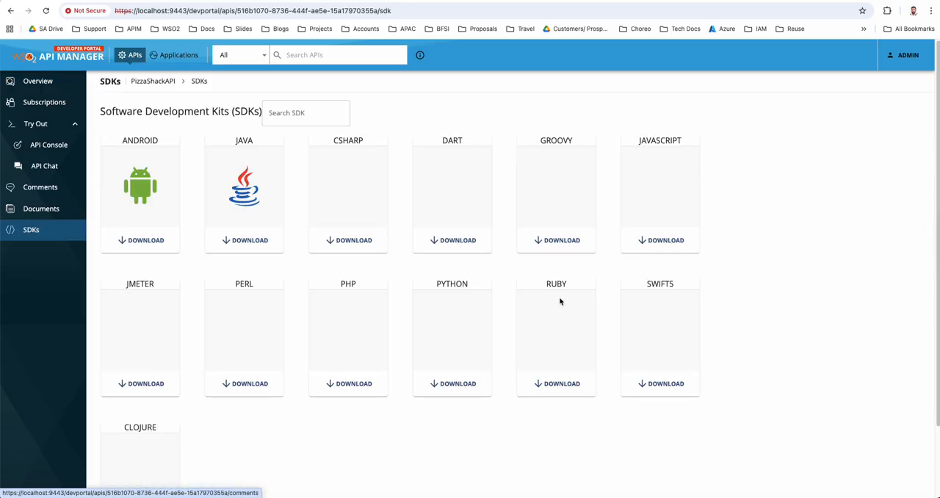
scroll(556, 303, "down", 2)
scroll(556, 303, "down", 2)
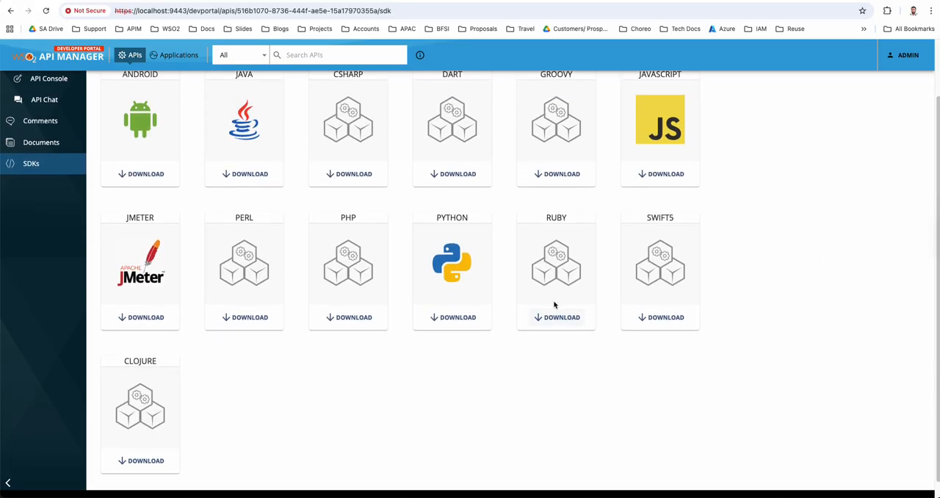
scroll(554, 304, "up", 2)
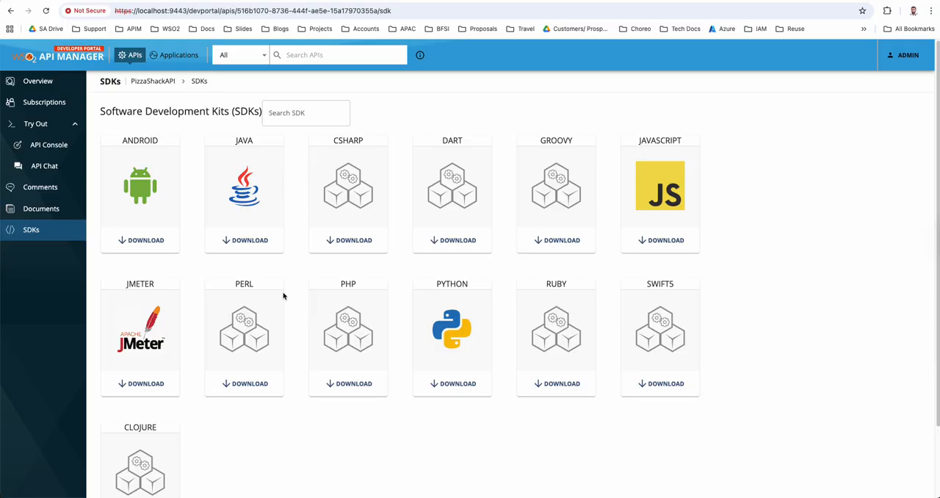
scroll(415, 411, "down", 2)
scroll(413, 411, "up", 2)
left_click(344, 244)
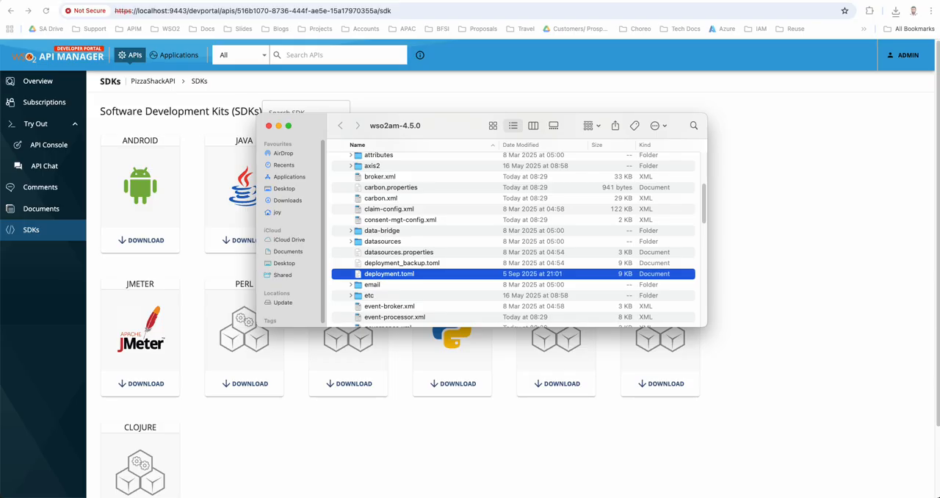
Switch to the terminal, change to the PizzaShackAPI_1.0.0_csharp folder and open it in Visual Studio Code with "code ."
key("super+Tab")
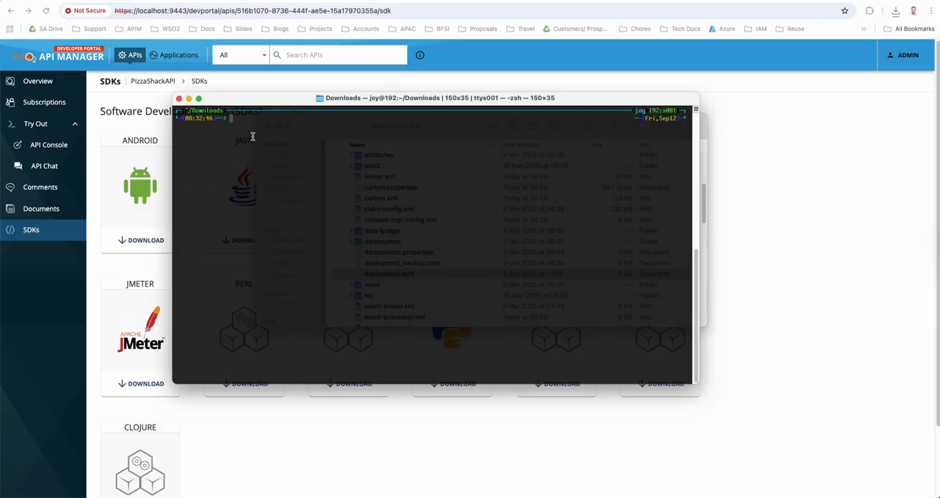
type("cd PizzaShackAPI_1.0.0_csharp/")
key("Return")
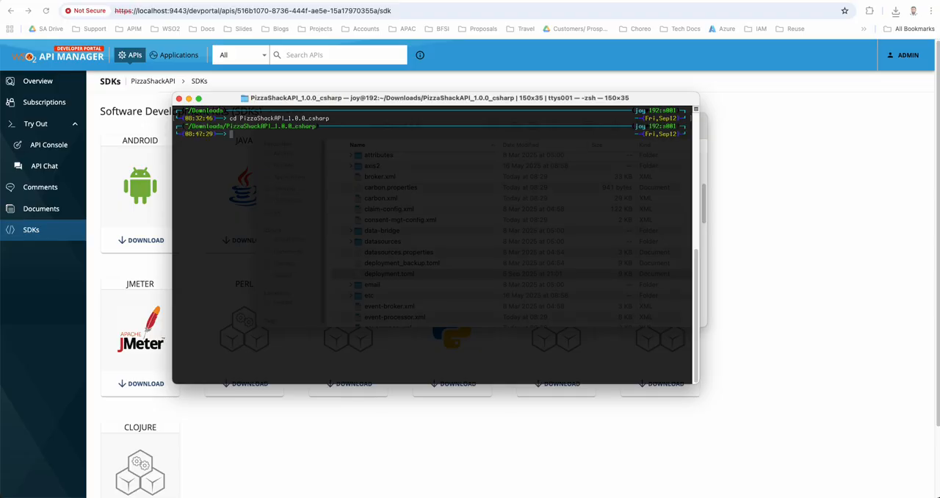
type("code .")
key("Return")
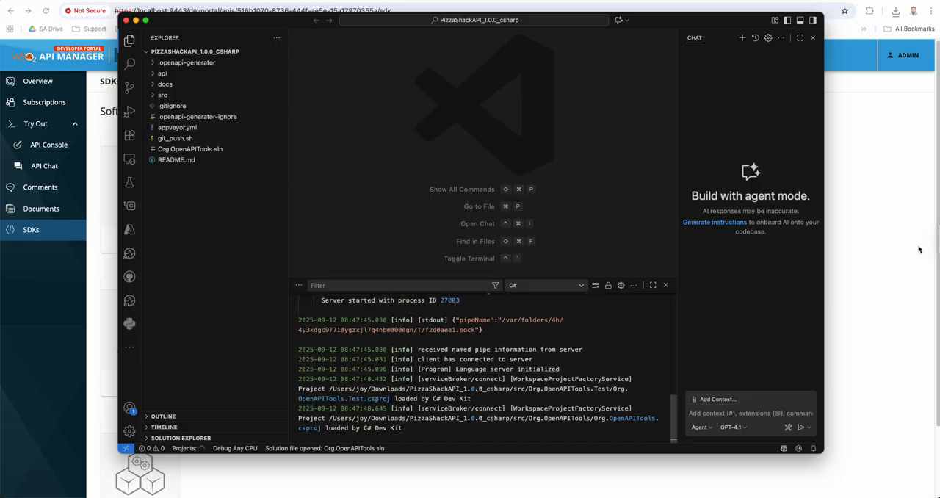
Widen the Visual Studio Code window to the full screen width and enlarge its file explorer pane
left_click_drag(823, 156, 939, 157)
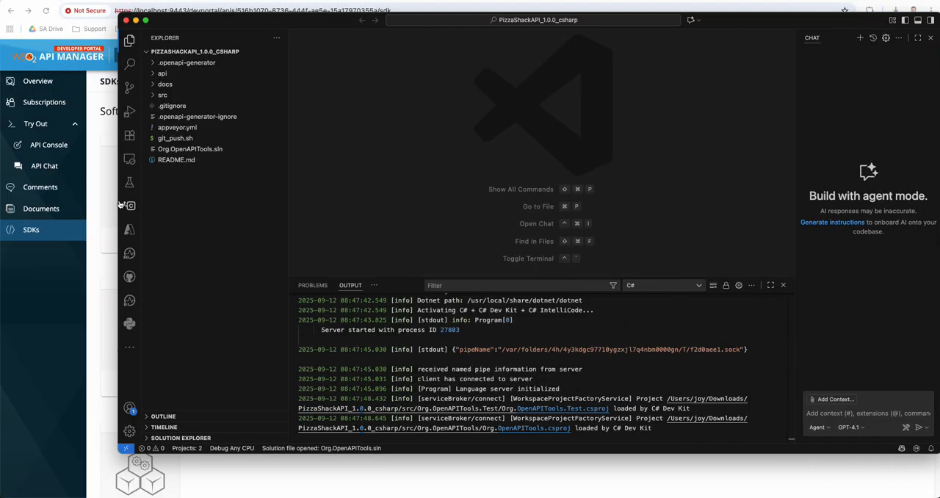
left_click_drag(99, 199, 1, 201)
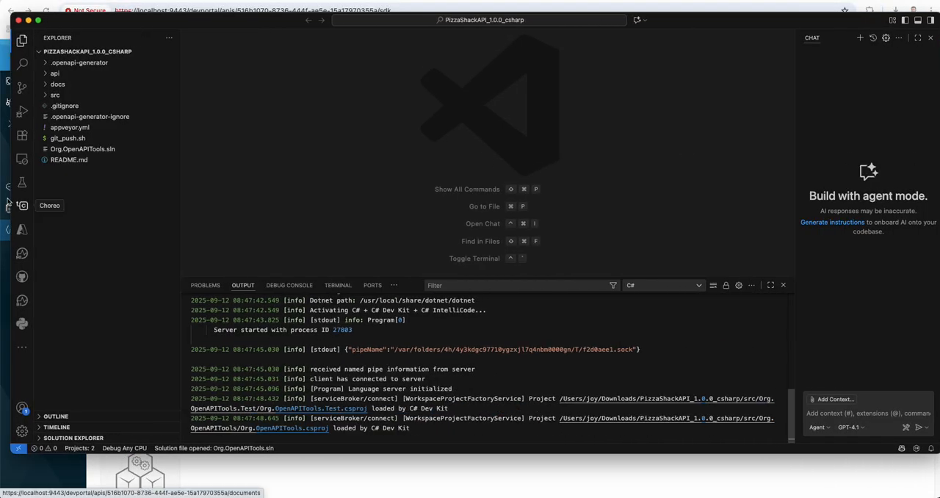
left_click(170, 178)
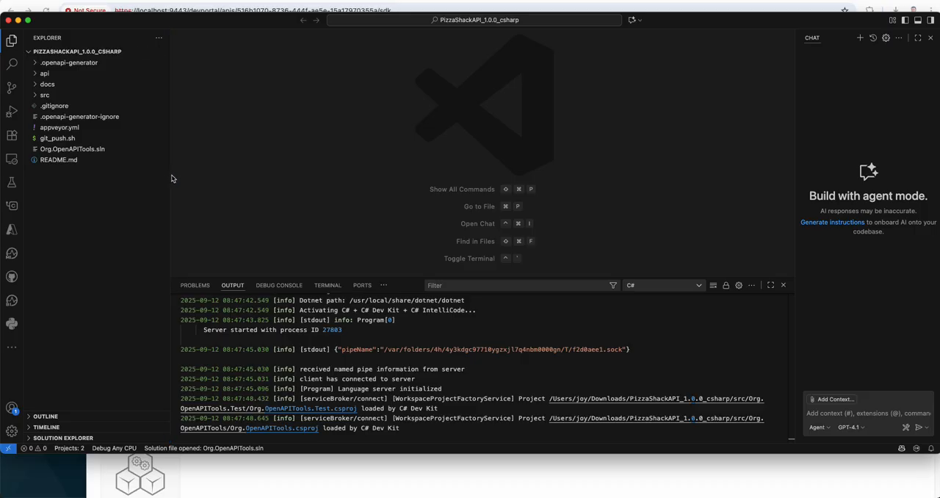
left_click_drag(170, 174, 226, 175)
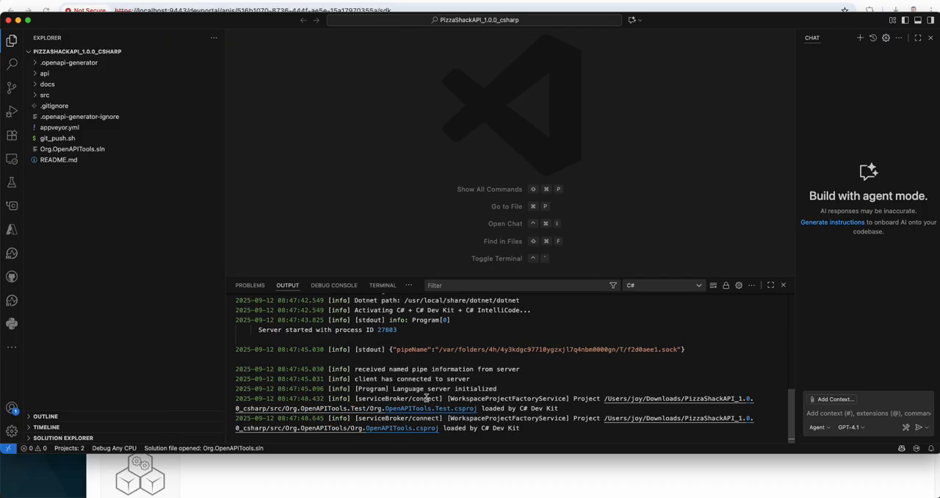
Open README.md of the C# SDK and read through its installation and usage instructions
left_click(55, 166)
scroll(369, 198, "down", 15)
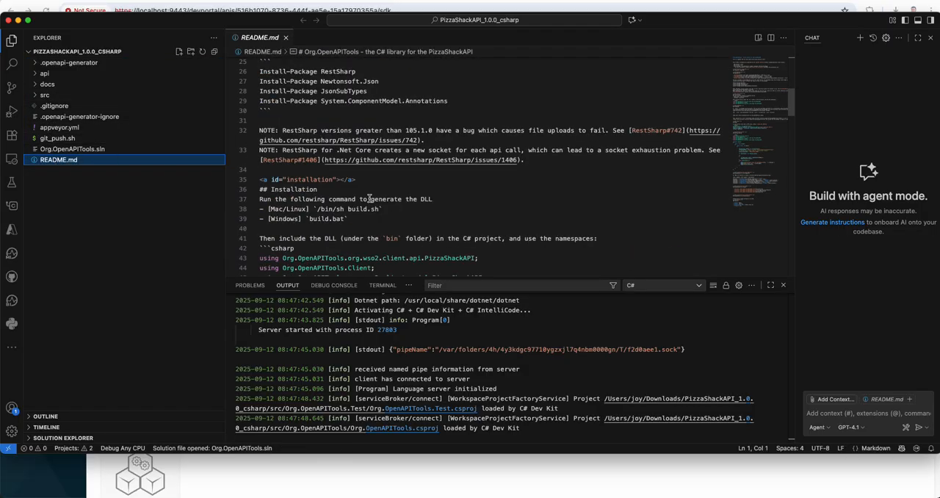
scroll(368, 198, "down", 20)
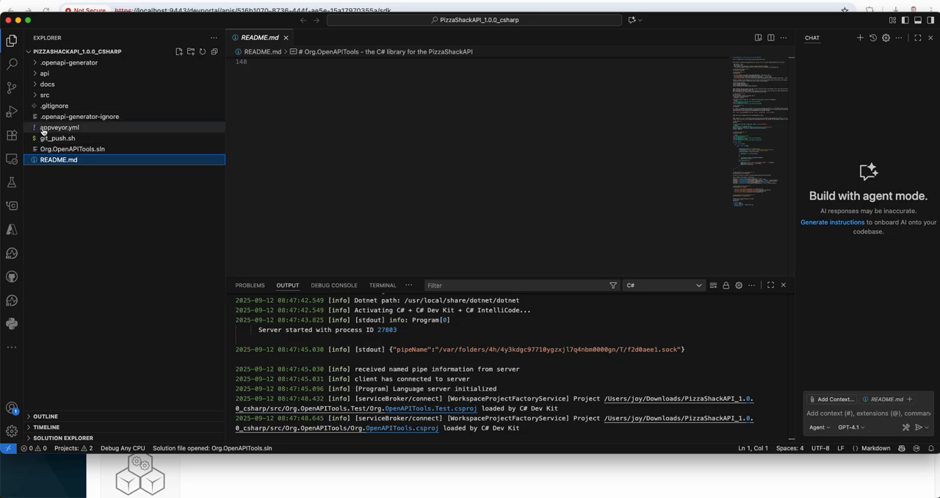
Expand src, Org.OpenAPITools and org.wso2.client.api.PizzaShackAPI, and open MenuApi.cs
left_click(35, 97)
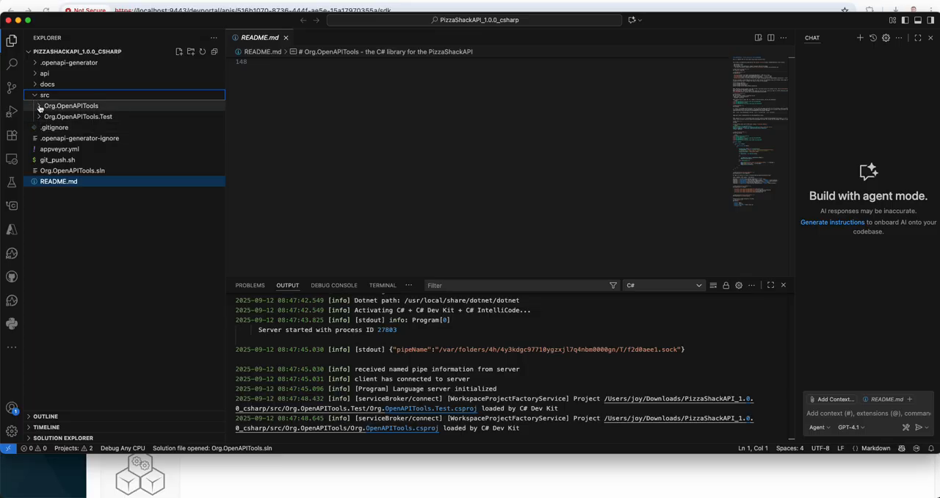
left_click(39, 108)
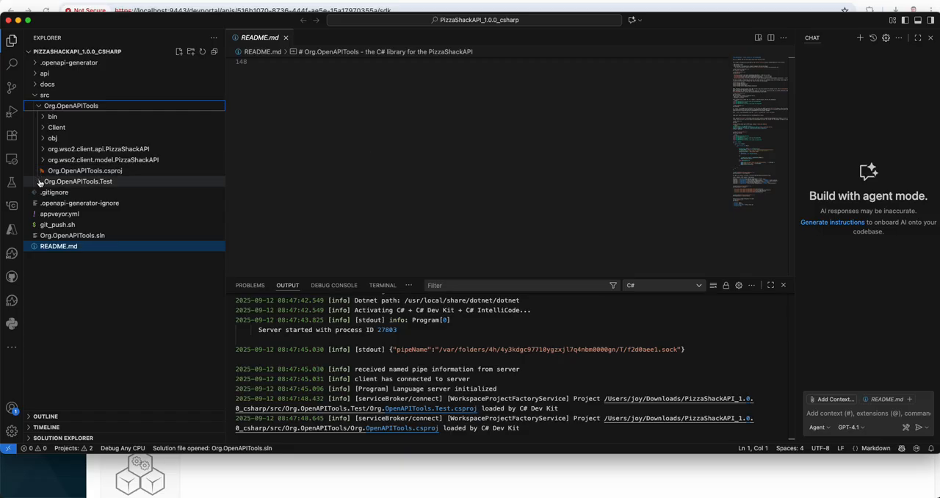
left_click(44, 149)
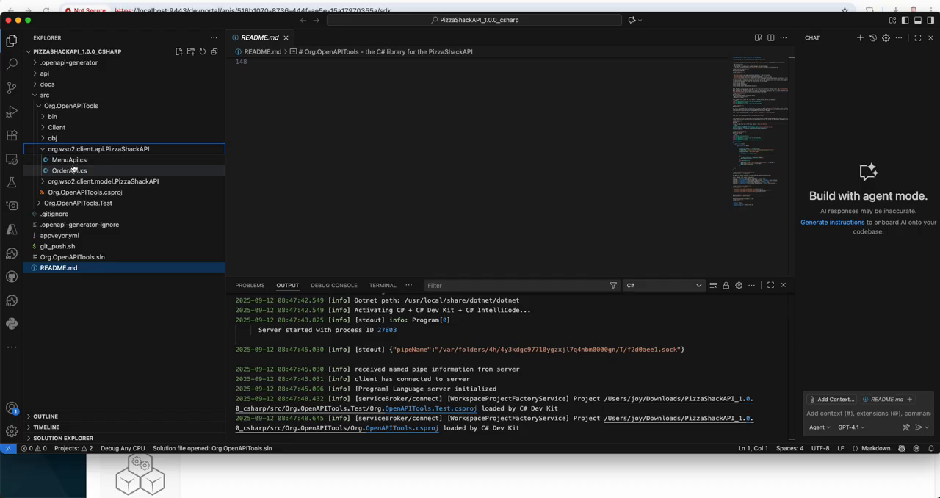
left_click(68, 161)
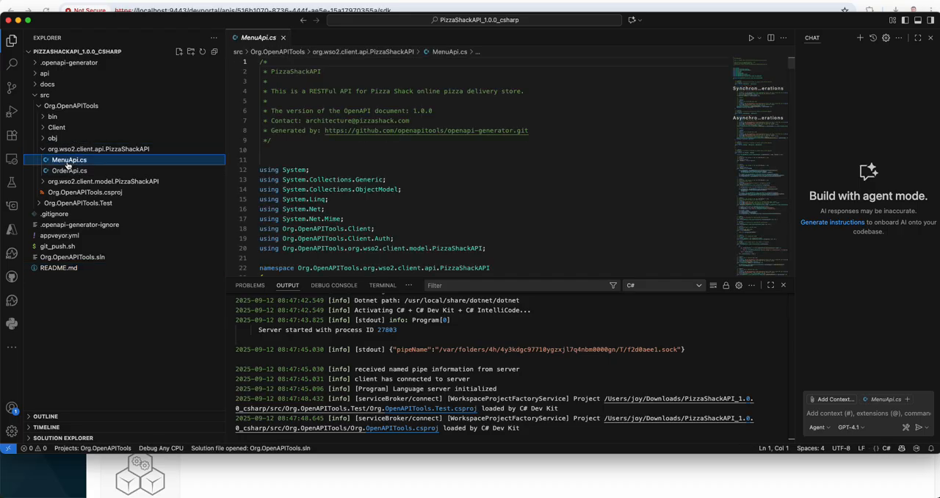
Open OrderApi.cs and examine its synchronous and asynchronous order operations
left_click(70, 171)
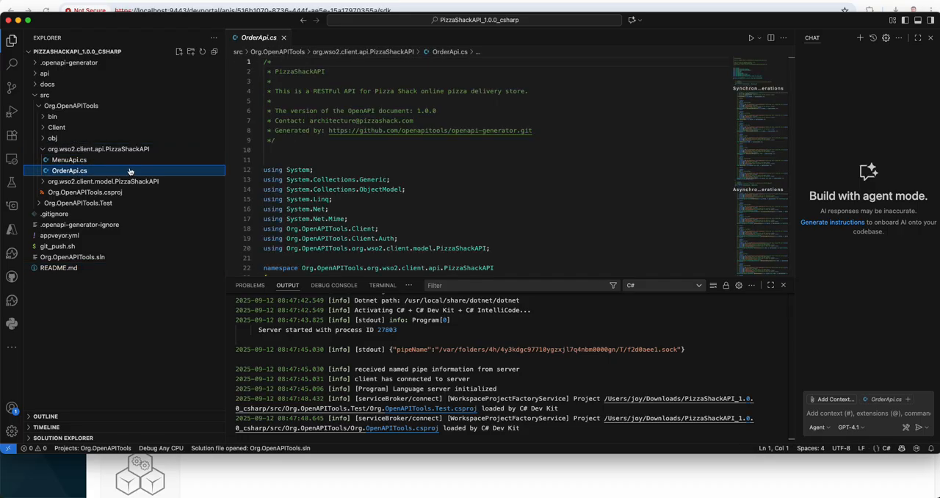
scroll(367, 220, "down", 5)
scroll(327, 200, "down", 10)
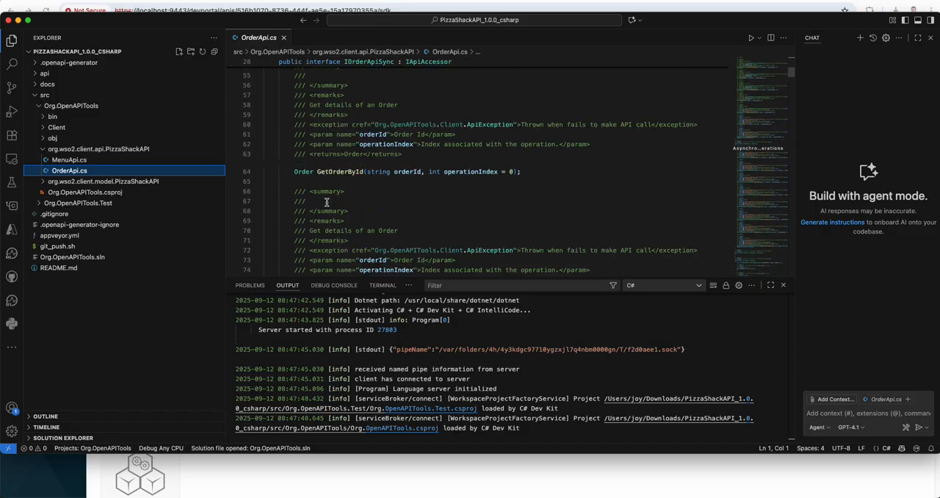
scroll(327, 202, "down", 9)
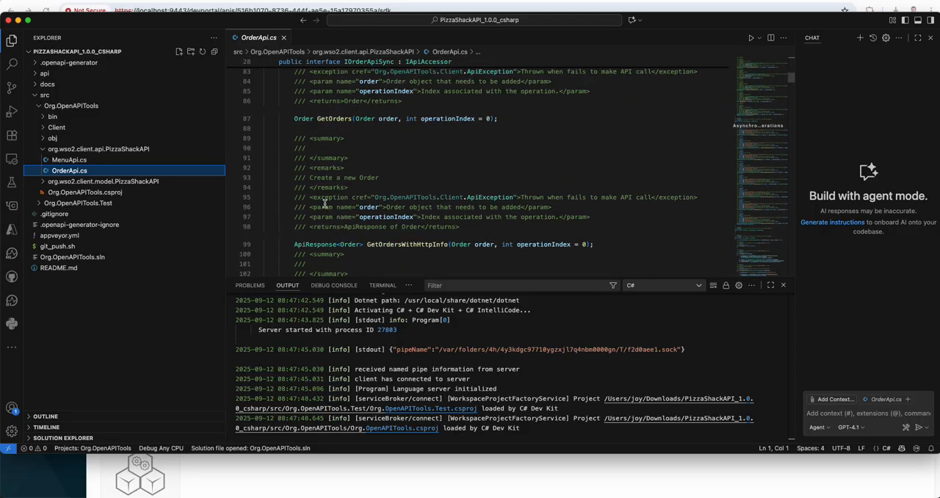
scroll(323, 205, "down", 20)
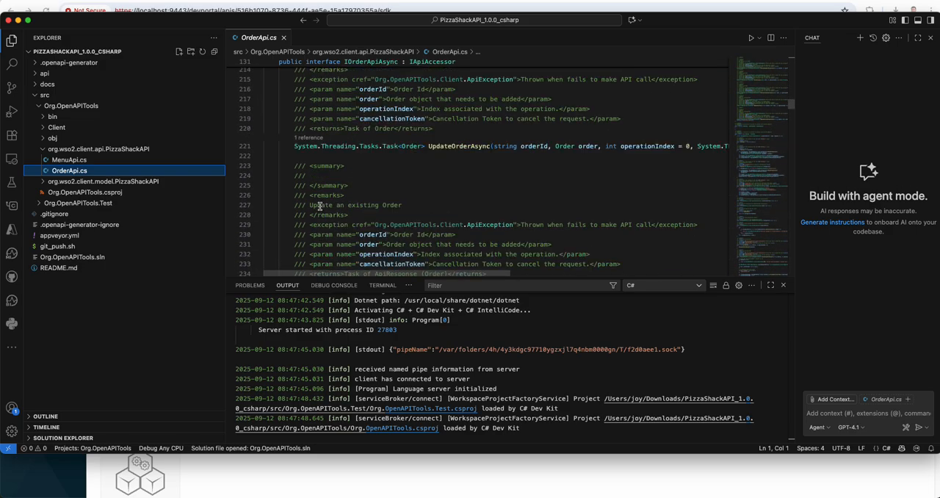
scroll(321, 205, "down", 8)
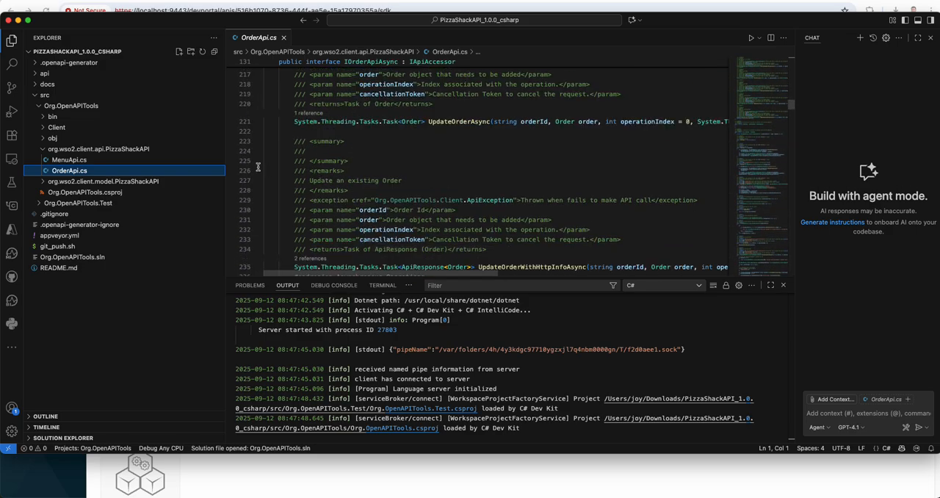
Expand the docs folder and view Error.md and ErrorListItem.md
left_click(38, 83)
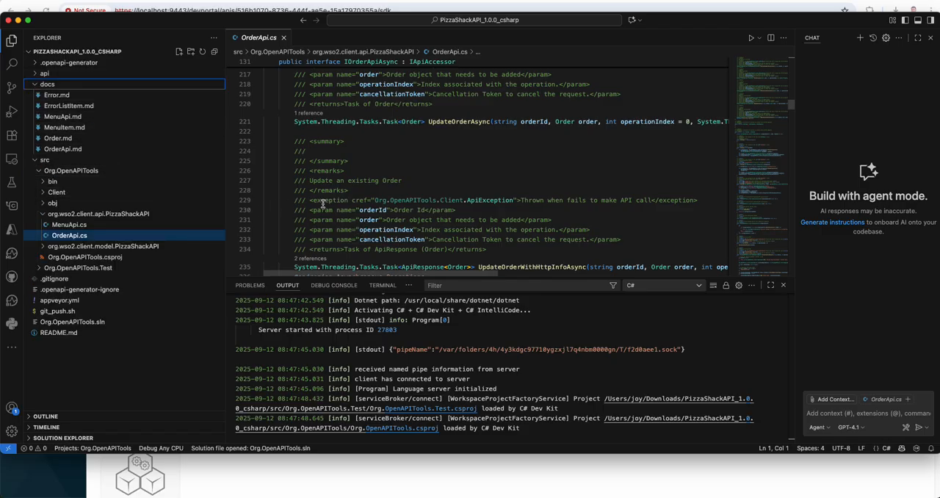
left_click(58, 95)
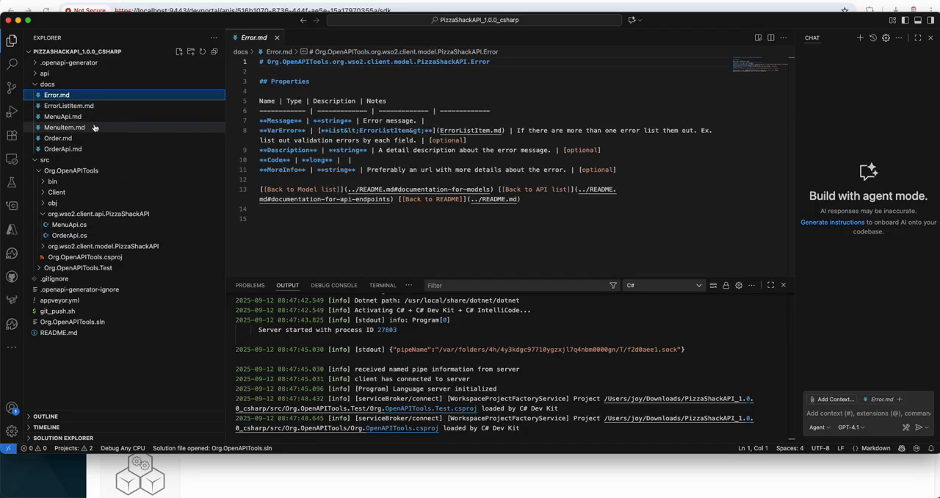
left_click(65, 107)
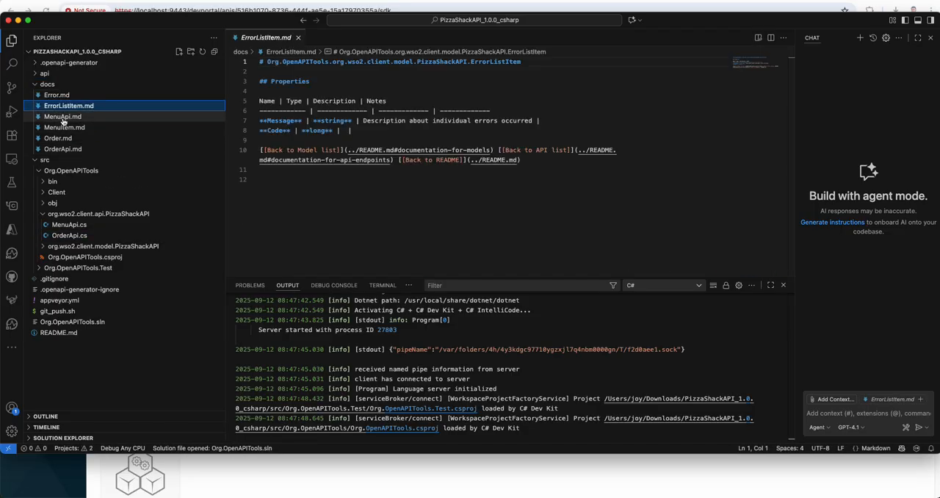
Open openapi.yaml from the api folder, review its paths and schemas, and return to the browser's SDKs page
left_click(44, 74)
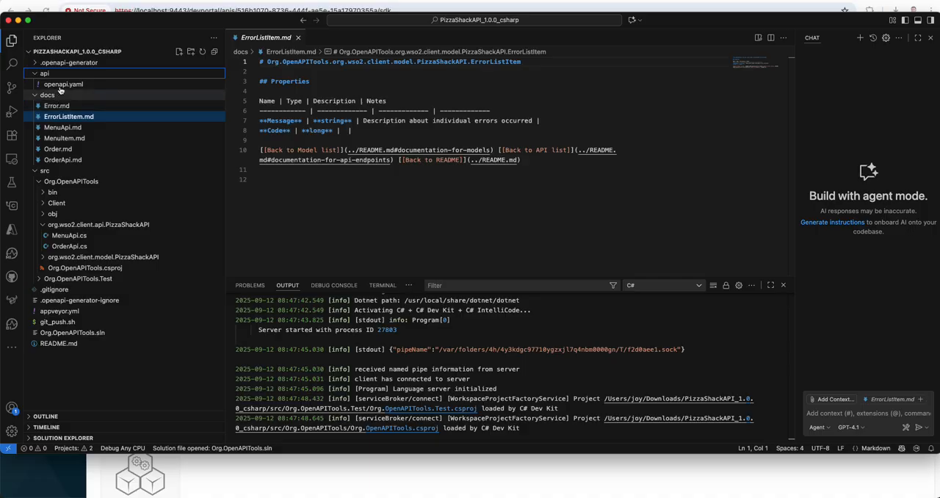
left_click(63, 84)
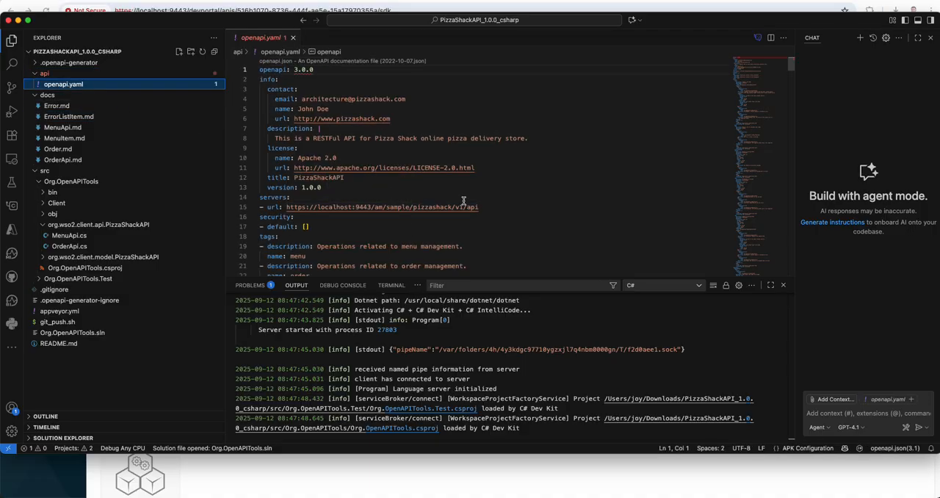
scroll(461, 203, "down", 7)
scroll(461, 202, "down", 20)
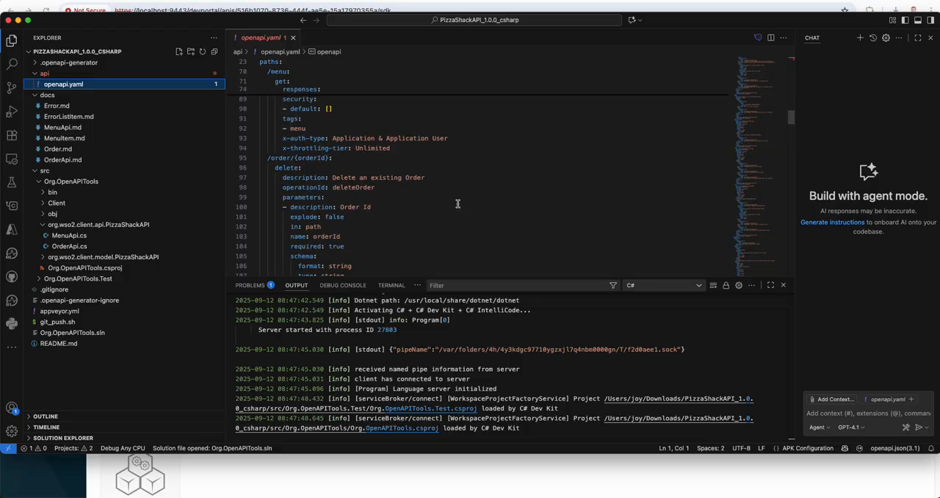
scroll(455, 207, "down", 20)
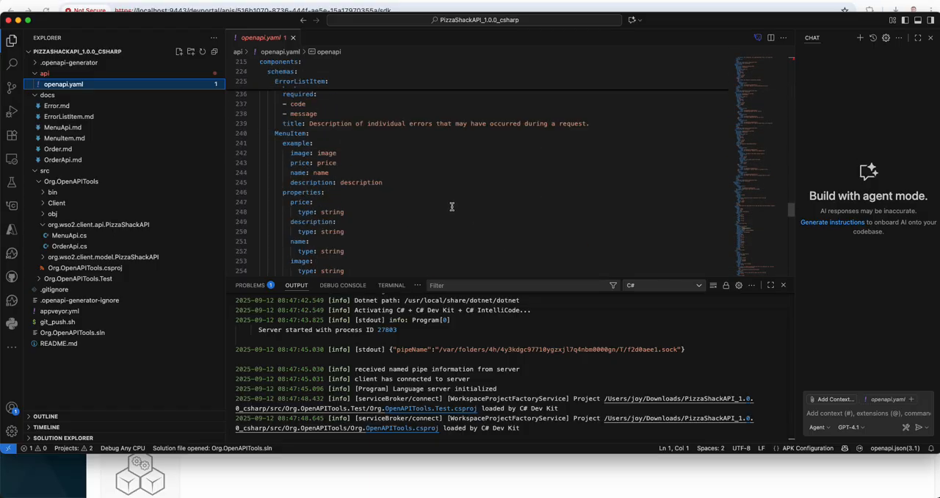
scroll(449, 208, "up", 20)
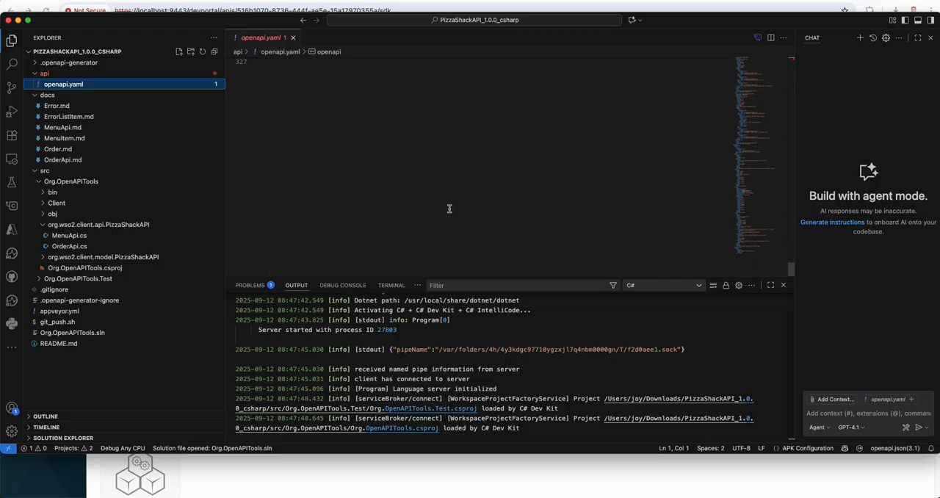
scroll(449, 209, "up", 20)
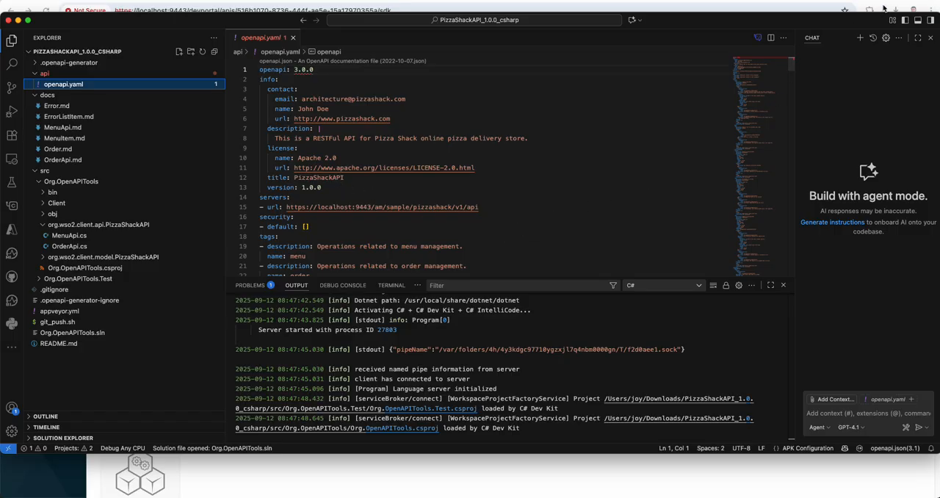
key("super+Tab")
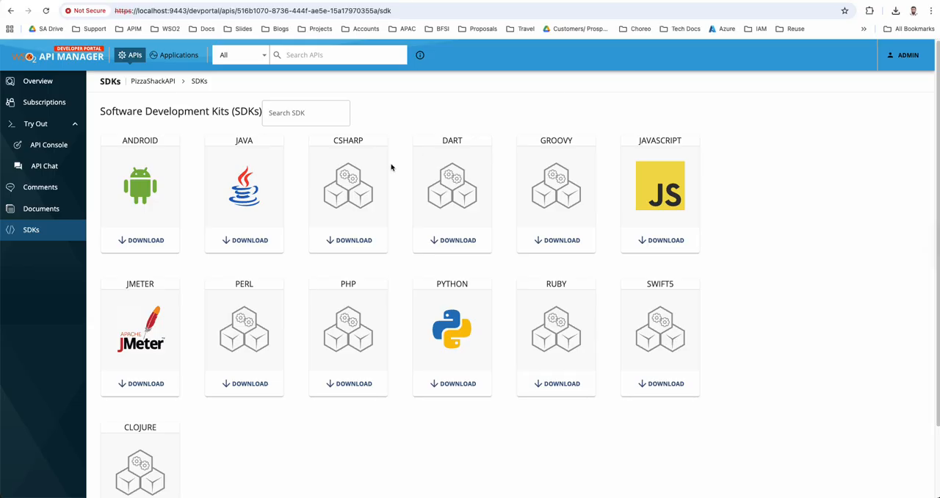